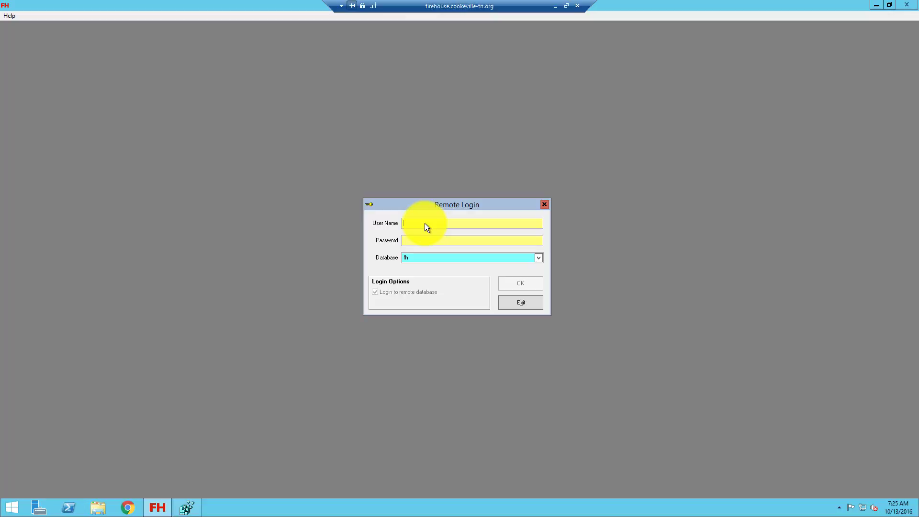
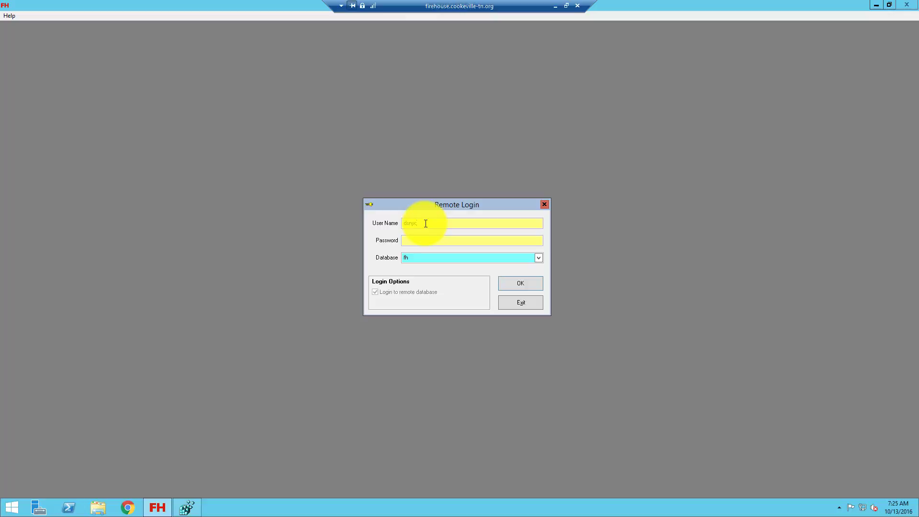
Log in to the remote fh database with the user name and password
key(Tab)
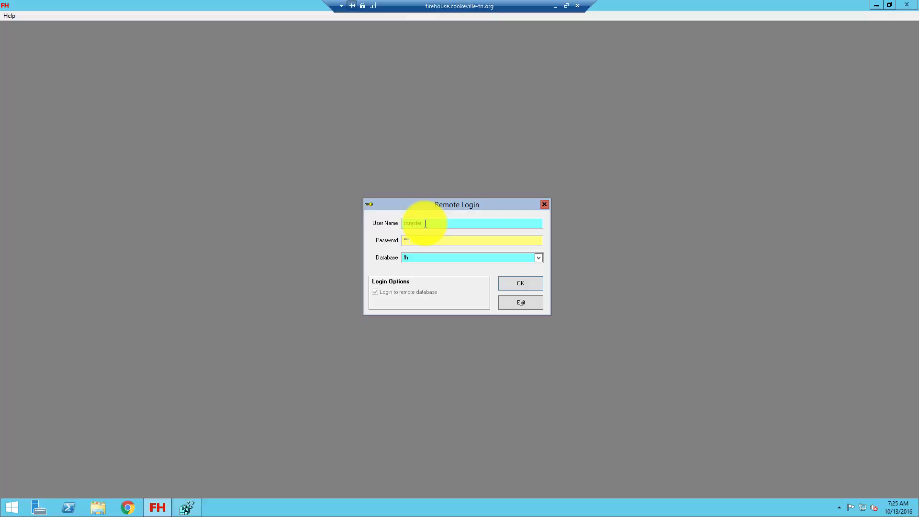
key(Return)
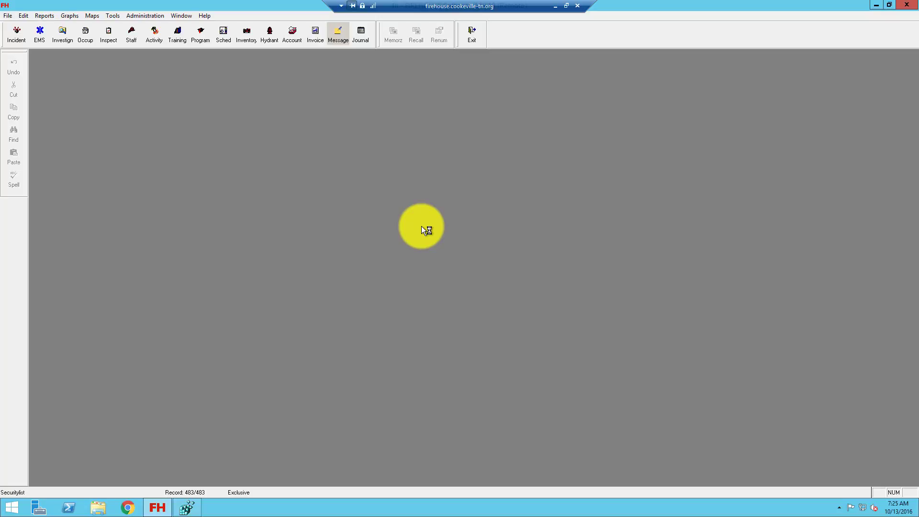
Browse the Inventory module and open the SQUA01 Squad 2 apparatus record
click(247, 37)
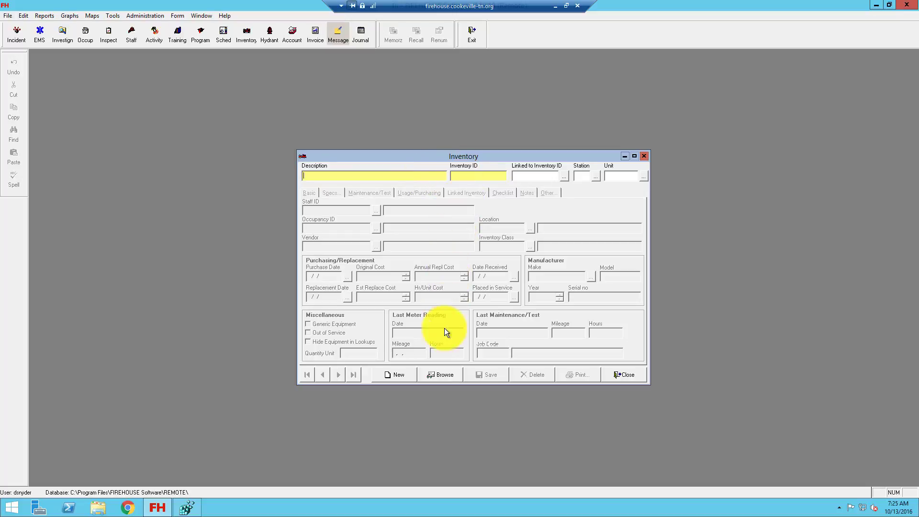
click(442, 379)
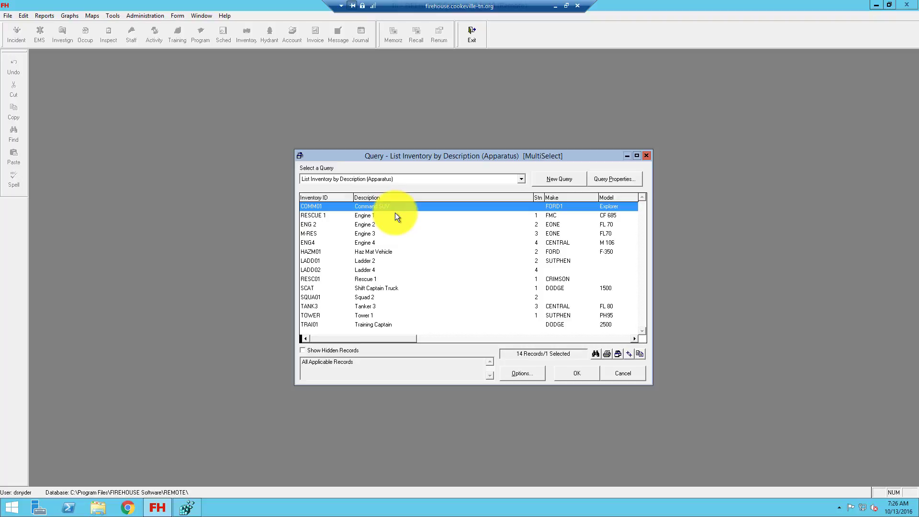
click(373, 297)
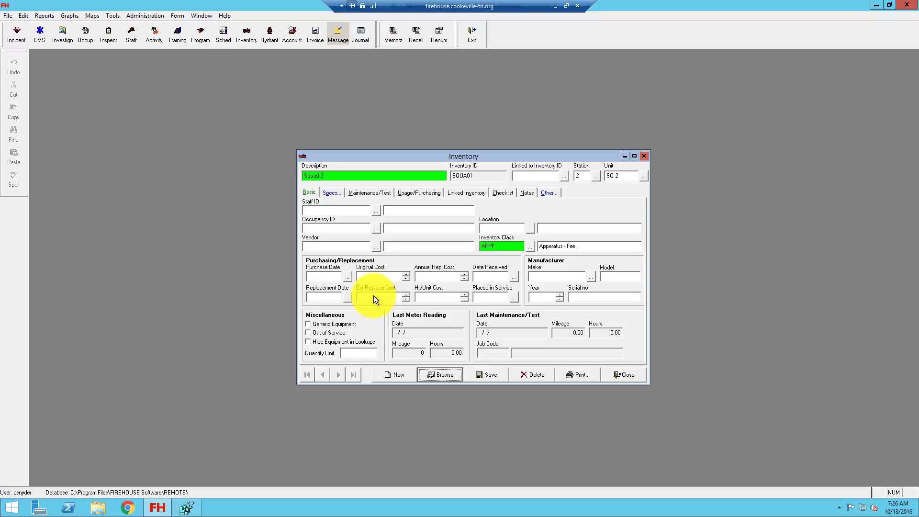
Add a new entry on Squad 2's Maintenance/Test tab
click(360, 192)
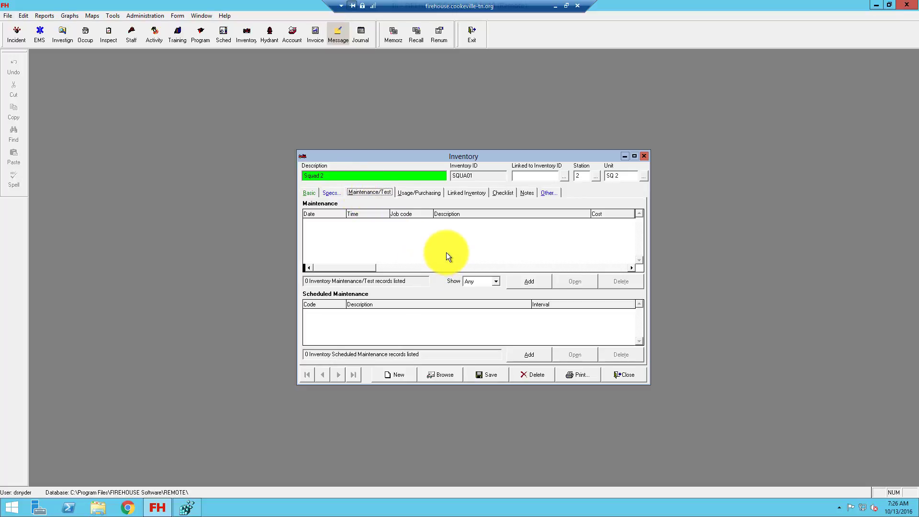
click(523, 282)
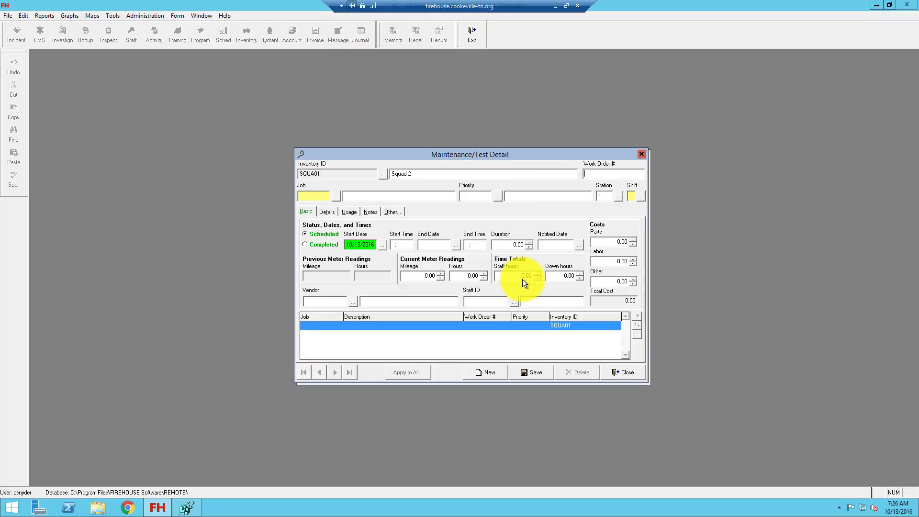
Choose RFM – Request For Maintenance as the job, then bring up the Priority lookup
click(302, 195)
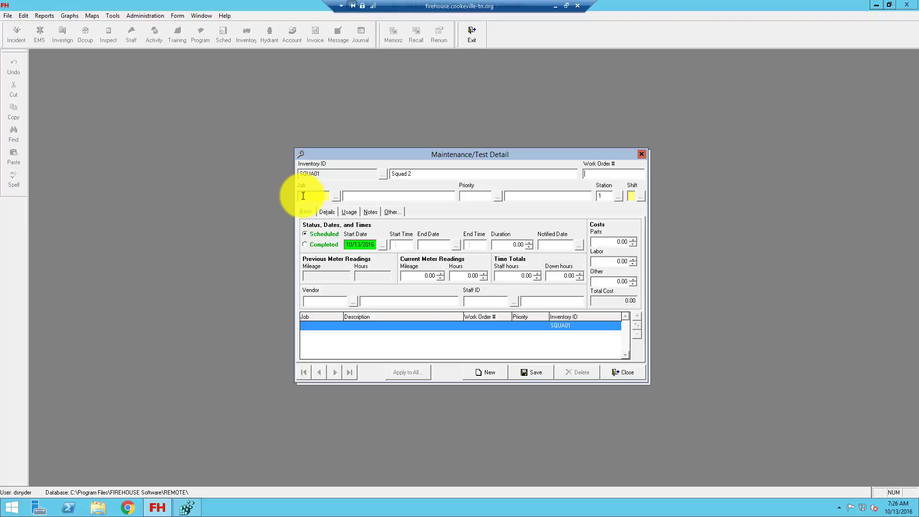
click(336, 196)
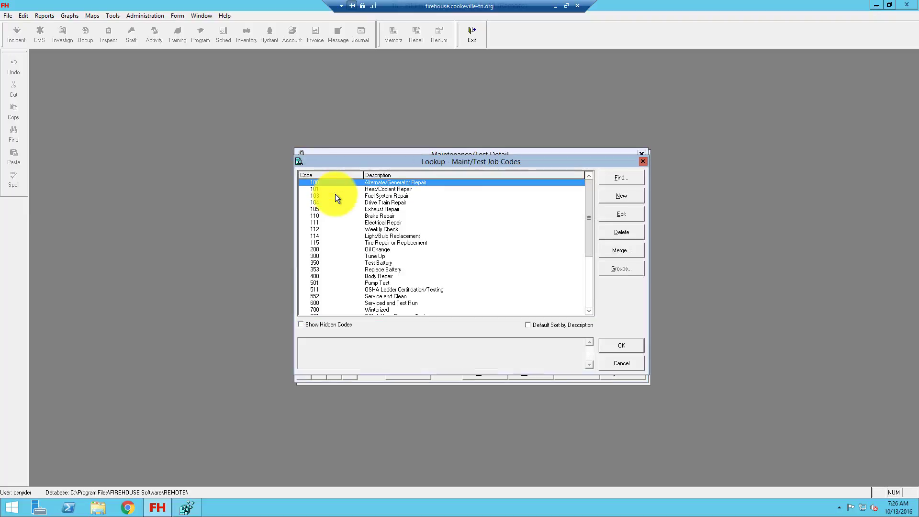
scroll(337, 203, down, 3)
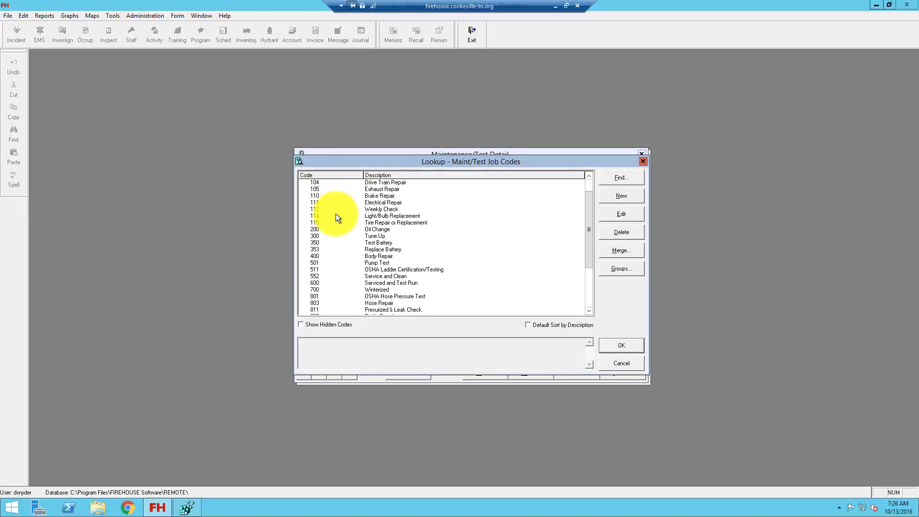
scroll(336, 218, down, 2)
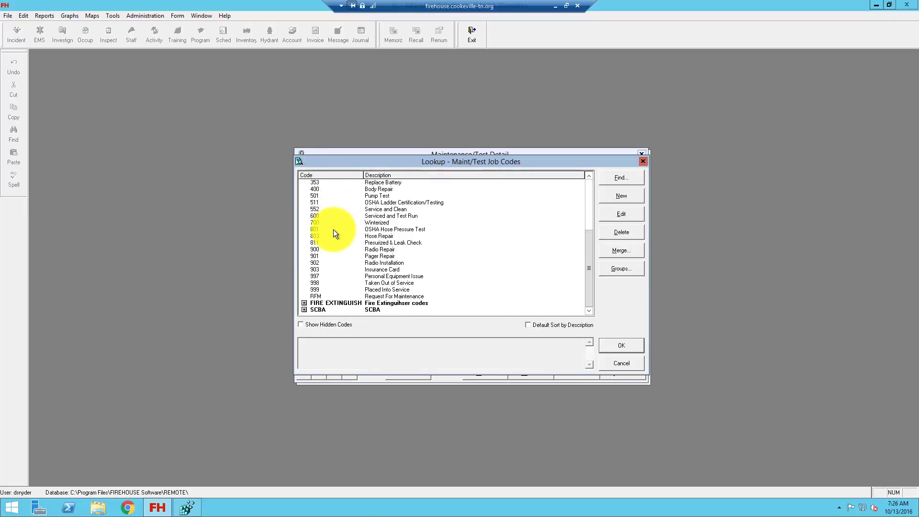
double_click(323, 296)
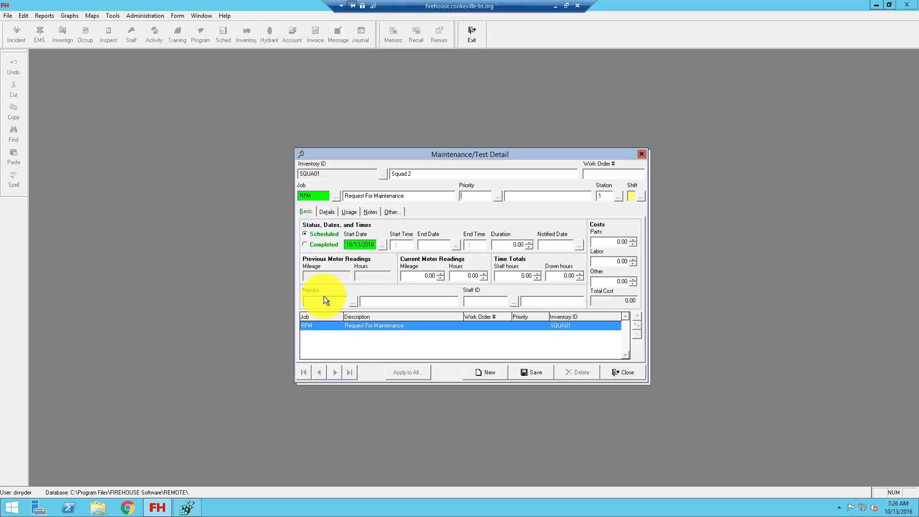
click(496, 196)
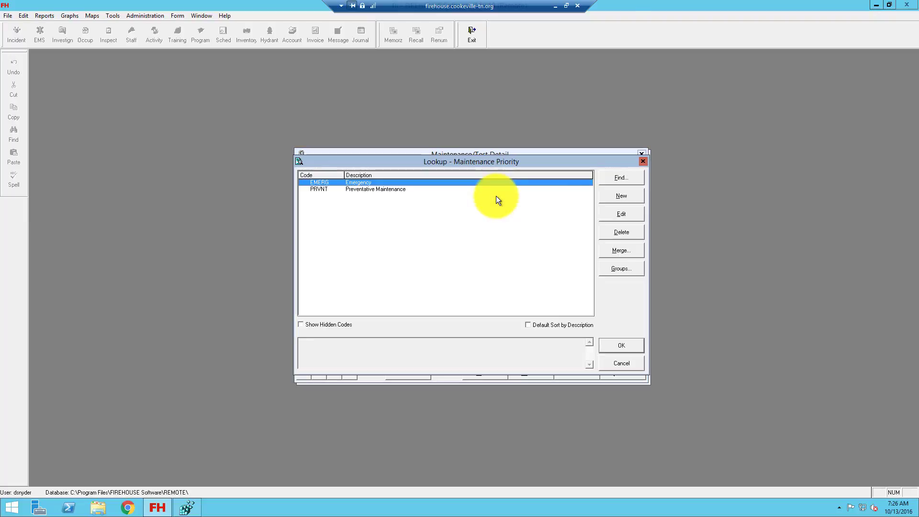
Set priority PRVNT, Station 2 and B-Shift, and mark the 10/13/2016 entry Completed
double_click(392, 190)
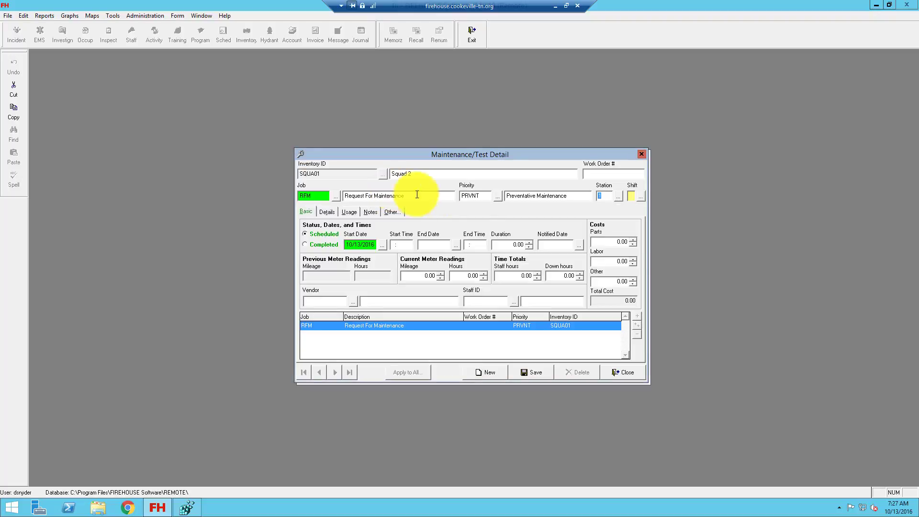
double_click(619, 196)
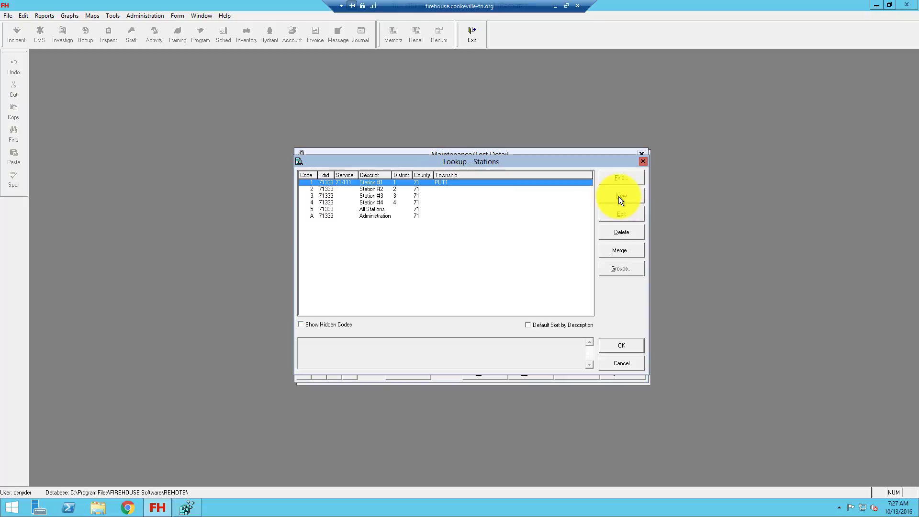
double_click(383, 189)
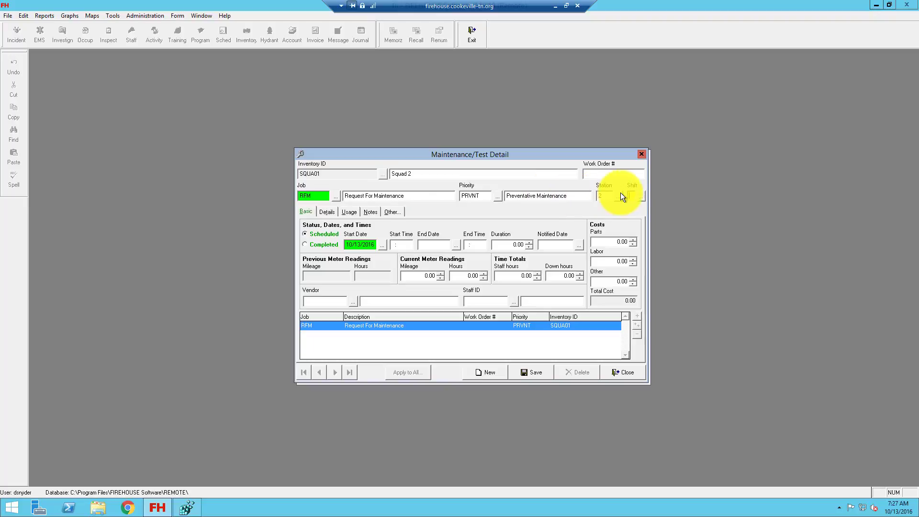
click(641, 196)
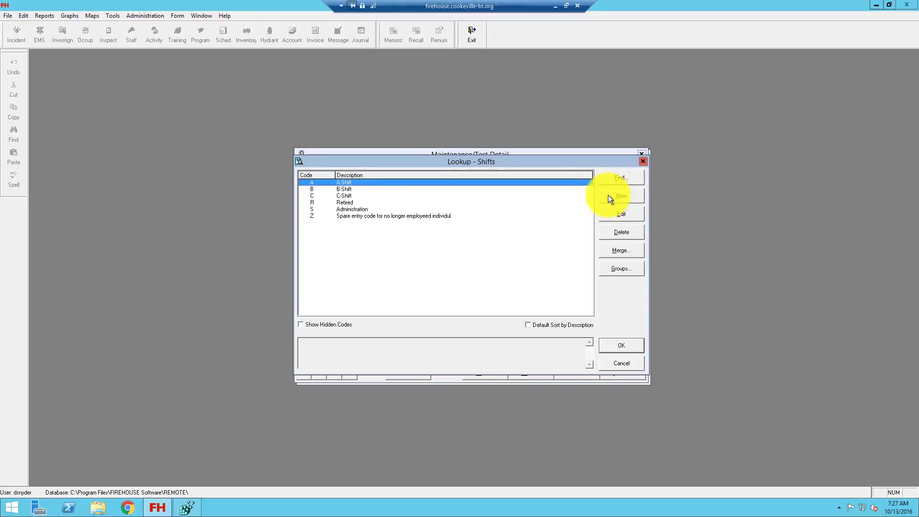
double_click(348, 190)
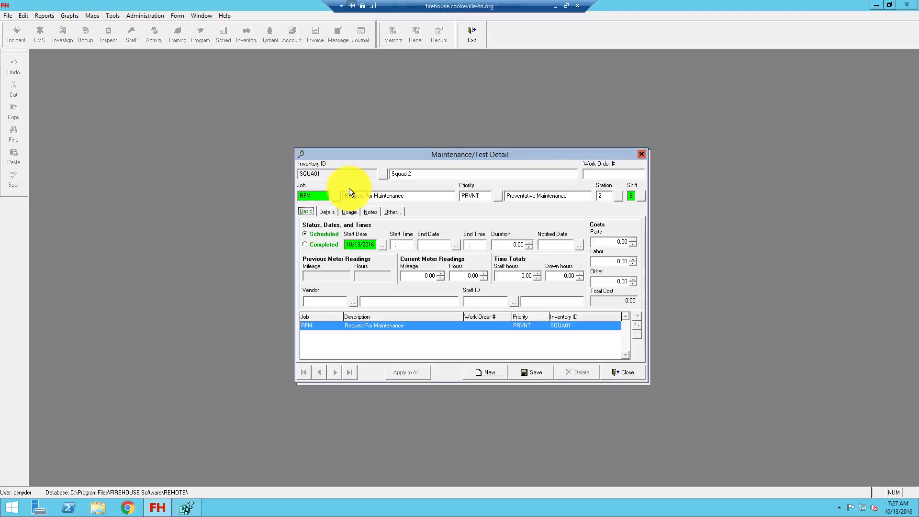
click(307, 245)
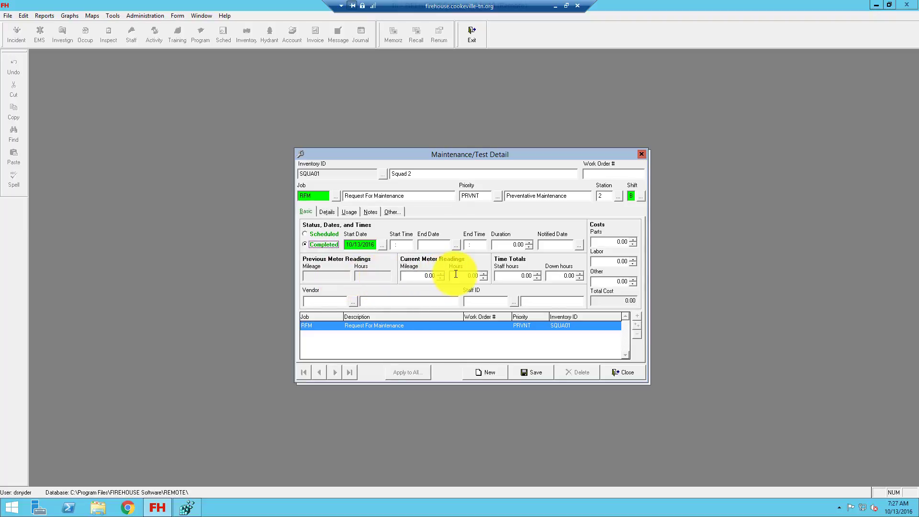
Pick the responsible staff member in Staff ID and show the blank Notes page
click(512, 302)
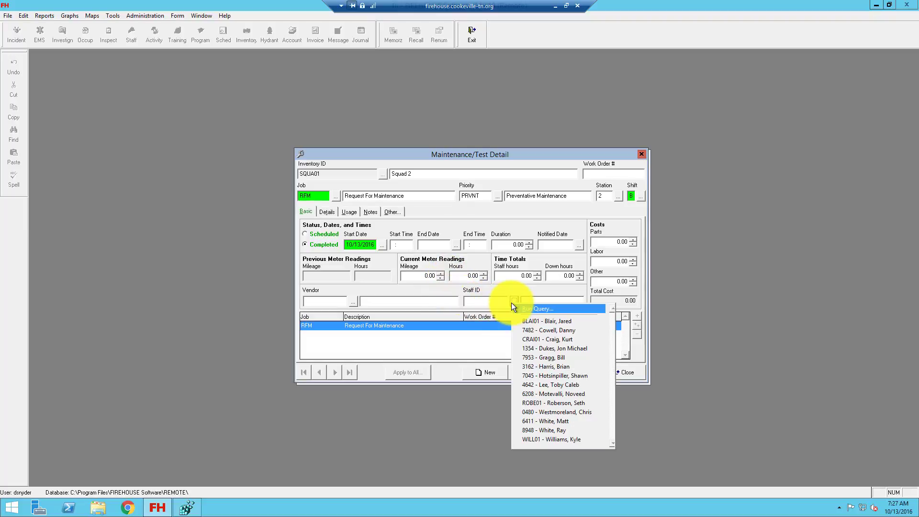
click(534, 430)
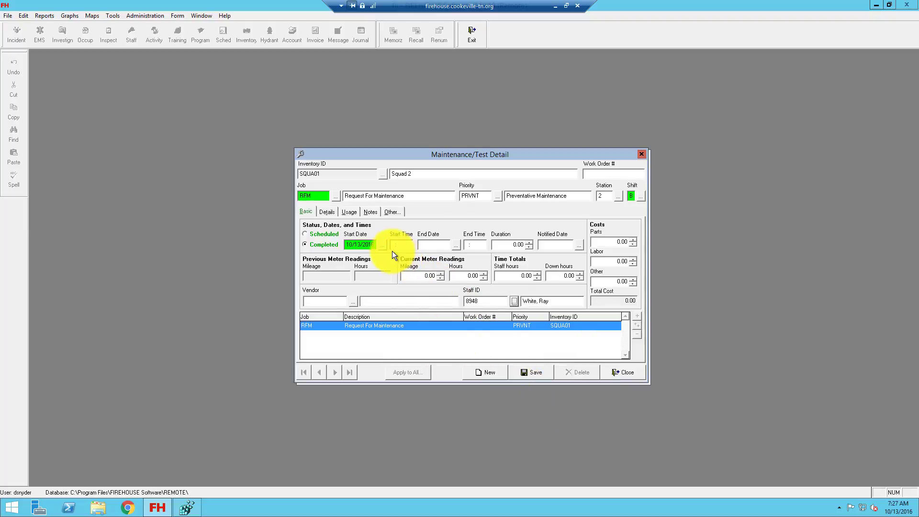
click(367, 212)
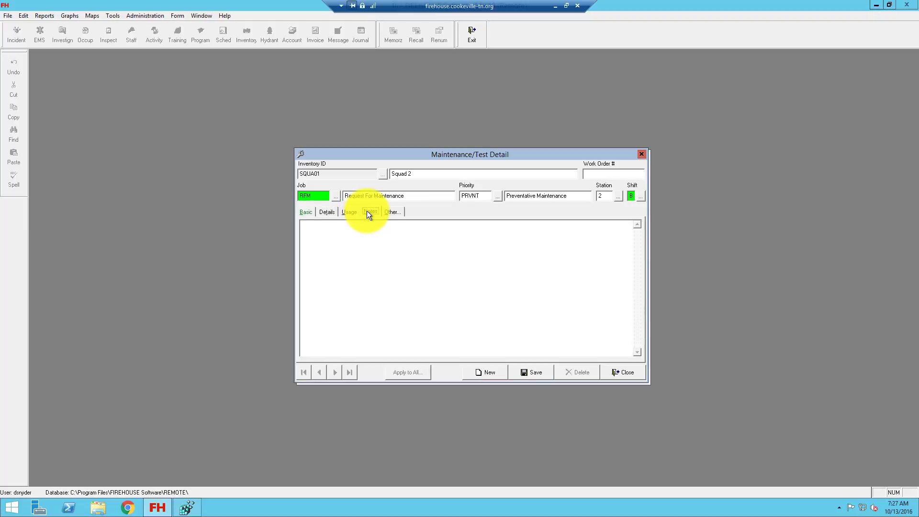
Write the note 'Squad 2 emergency lights are not working. It looks like they are not getting power'
click(361, 228)
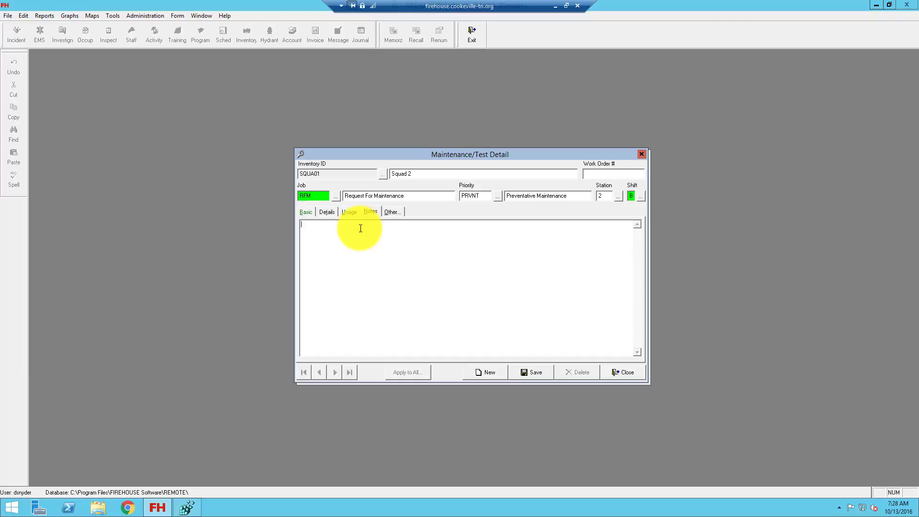
text(Q)
key(BackSpace)
text(Squad 2 emergency lights are not working. It looks like they)
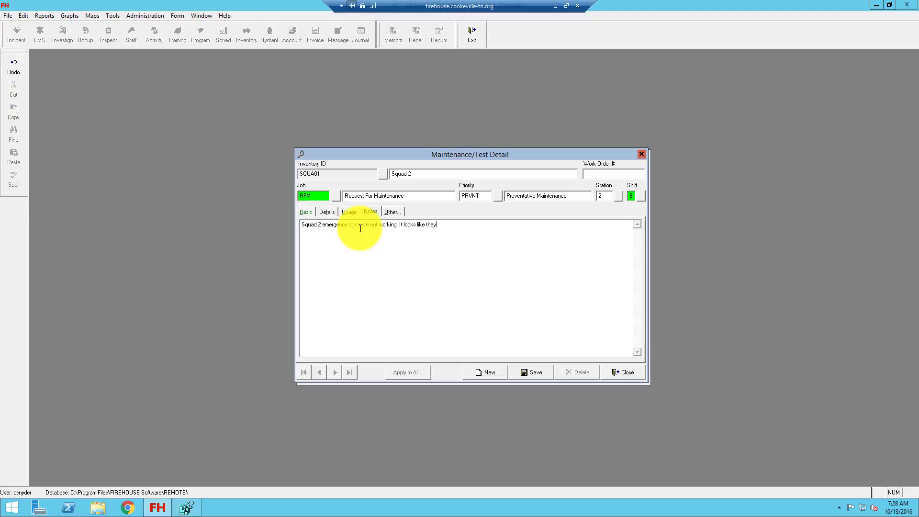
text( are not getting power to them.)
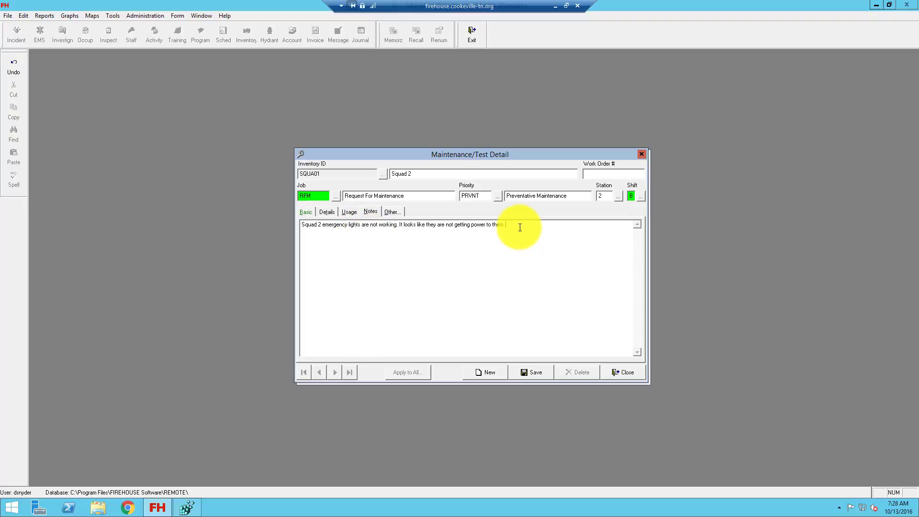
key(Return)
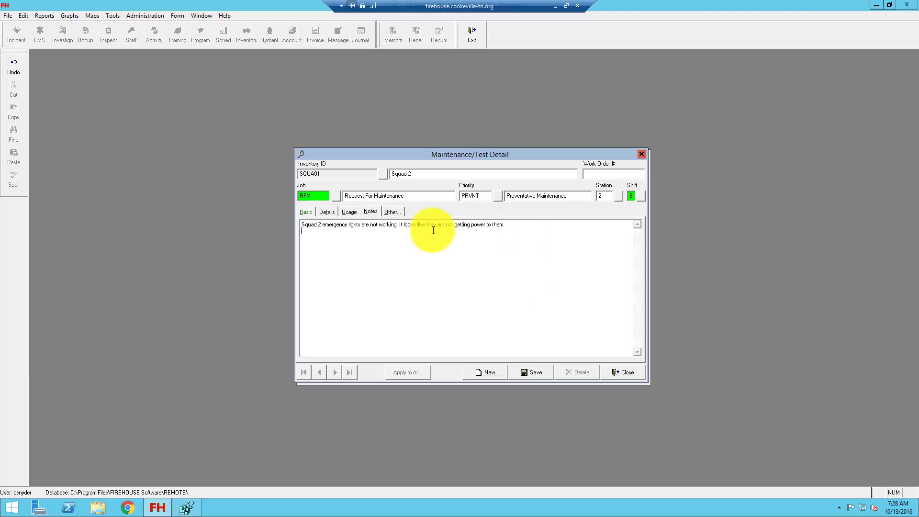
Add a User Date/Time Stamp to the notes, remove its user name, and save
right_click(309, 234)
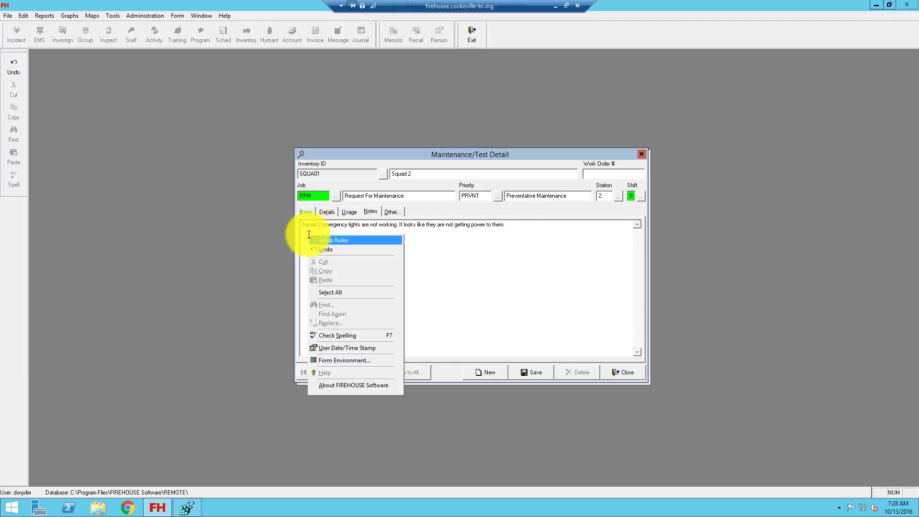
click(321, 349)
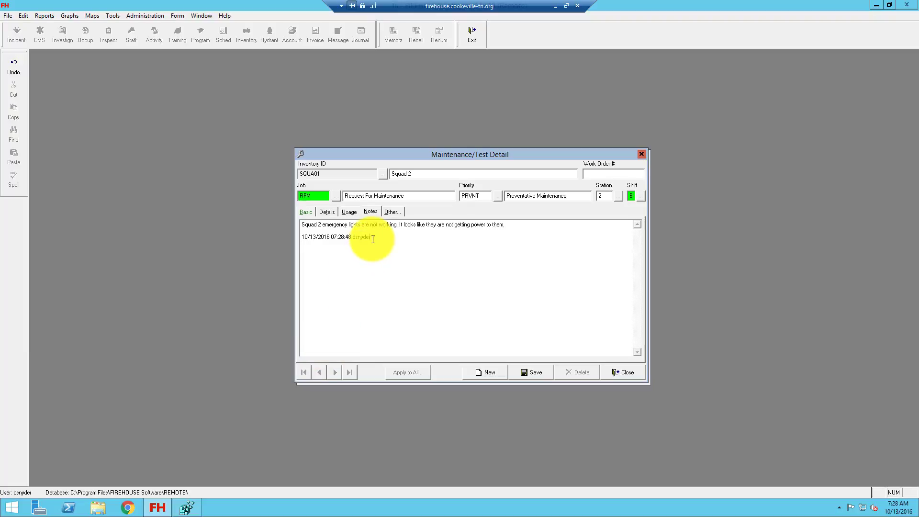
drag(373, 239, 354, 238)
key(Delete)
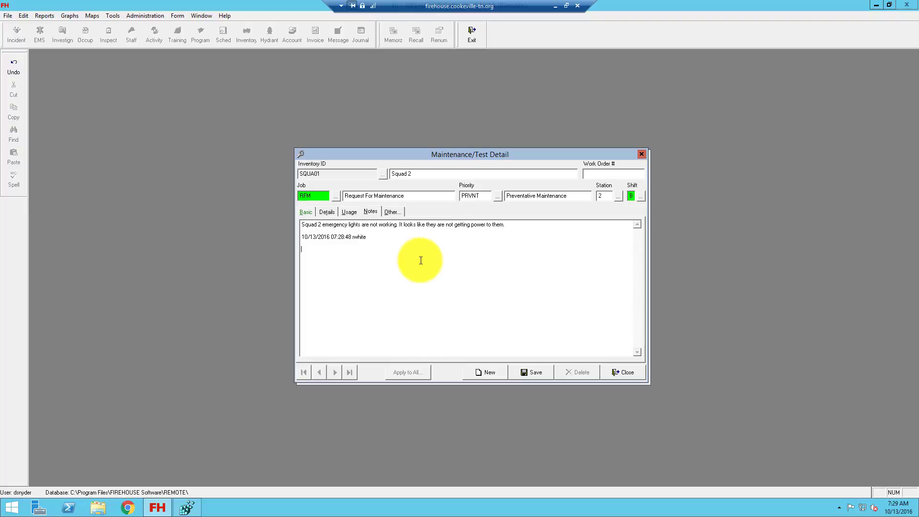
click(528, 372)
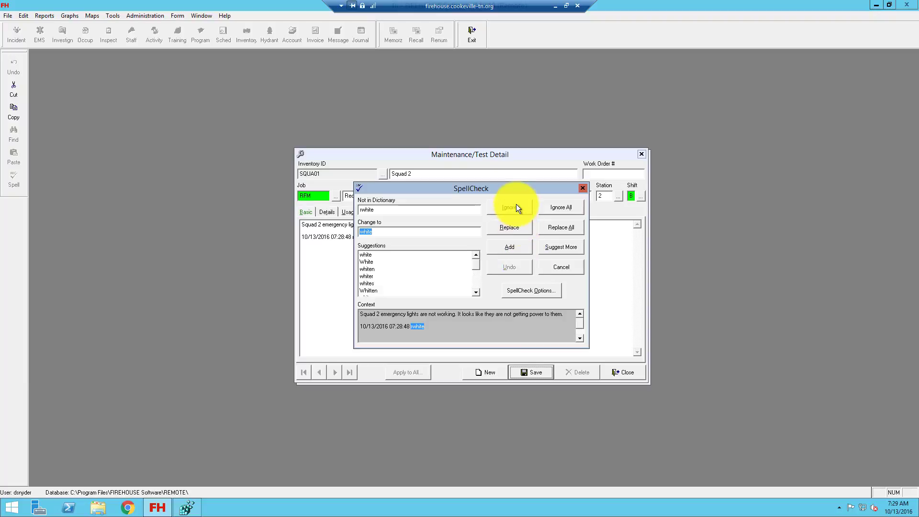
Ignore the SpellCheck flag, then close the Maintenance/Test Detail and Inventory windows
click(516, 204)
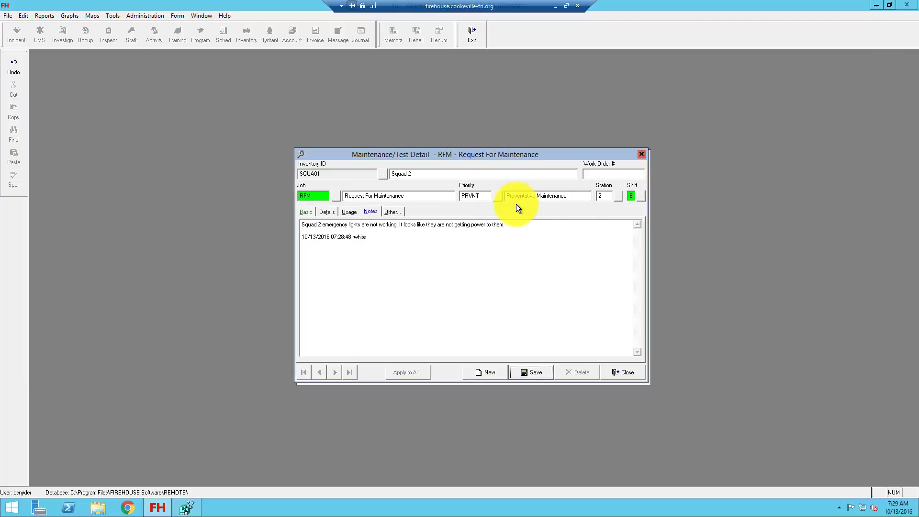
click(627, 371)
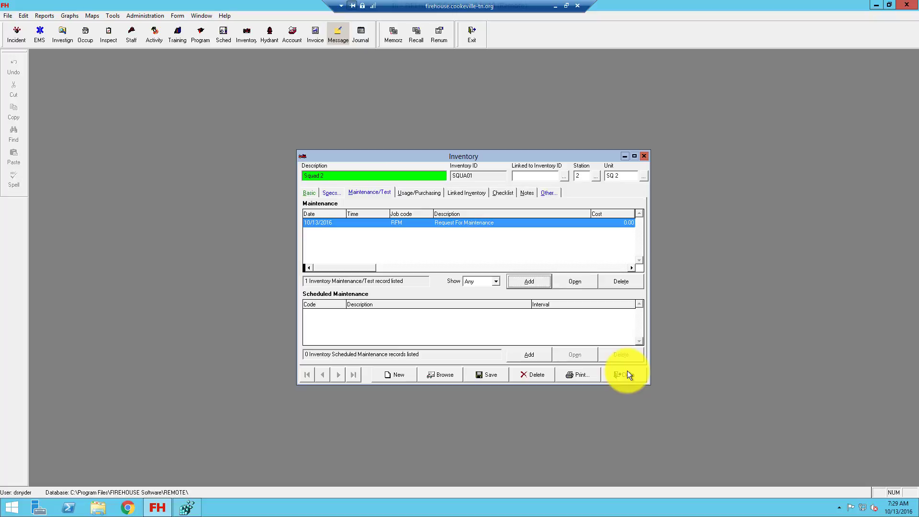
click(628, 374)
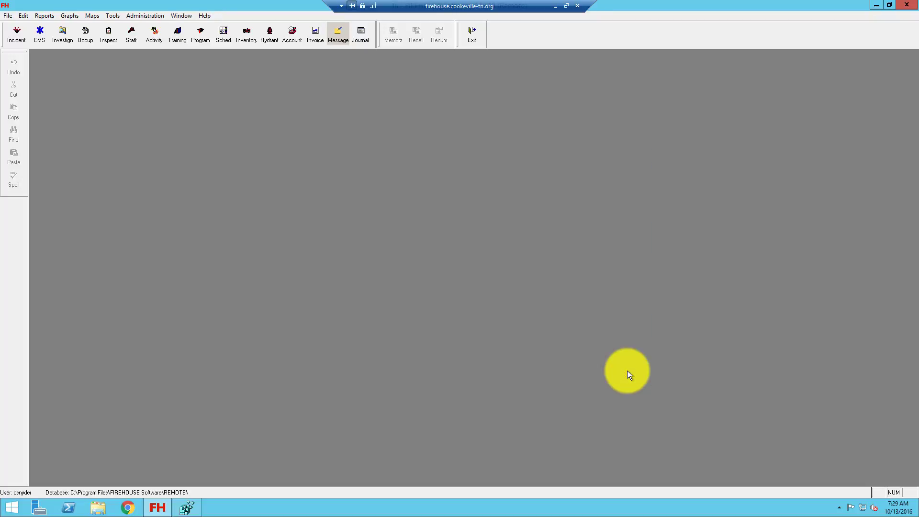
click(361, 33)
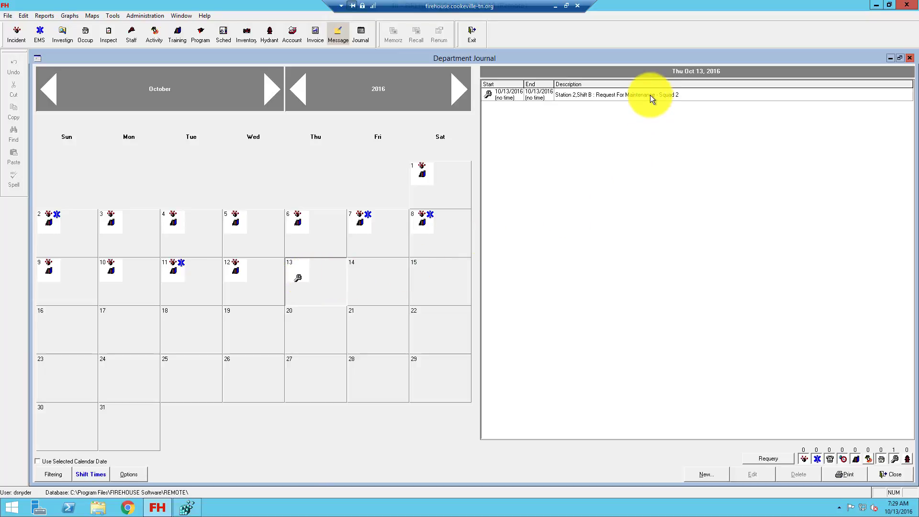
double_click(616, 96)
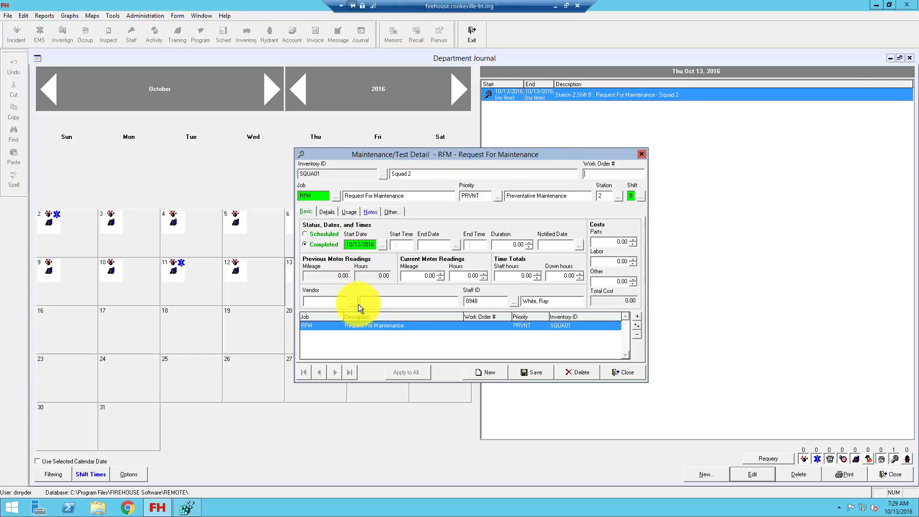
click(627, 371)
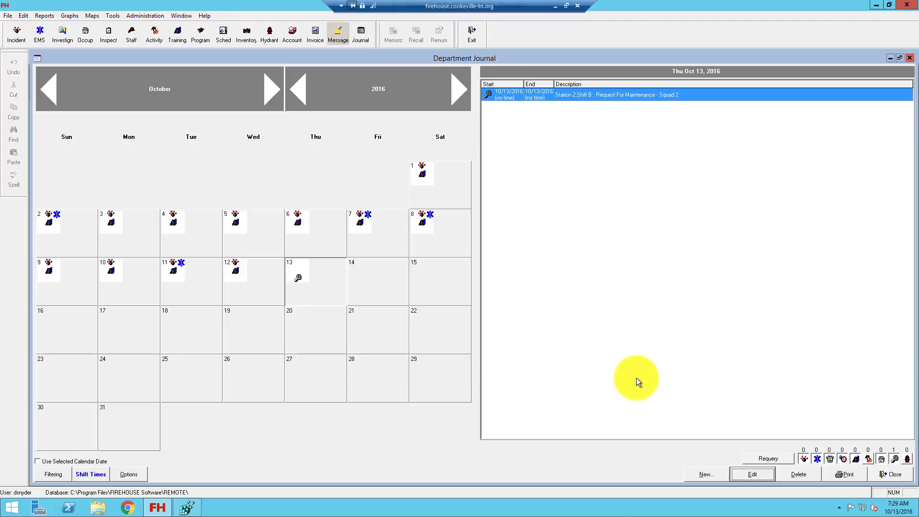
click(893, 474)
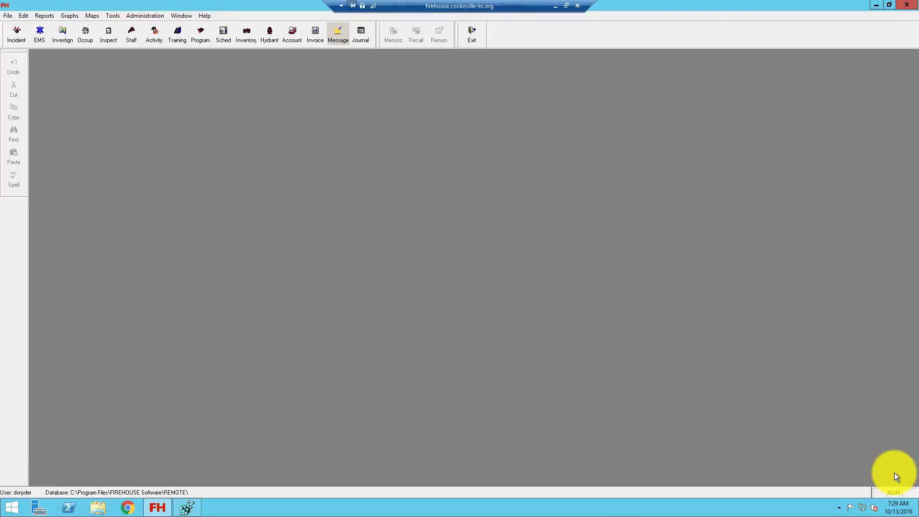